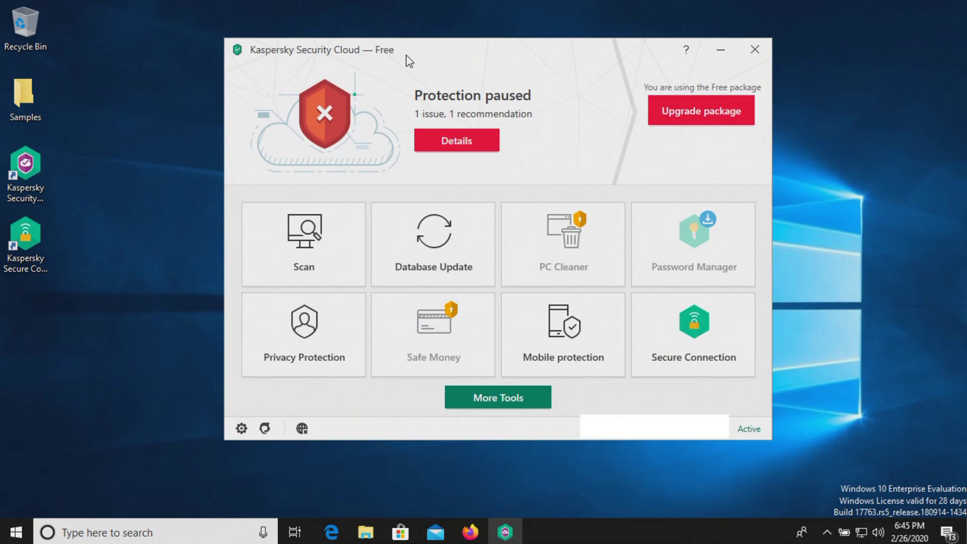
Check the desktop Samples folder's contents, then minimize its window
double_click(25, 91)
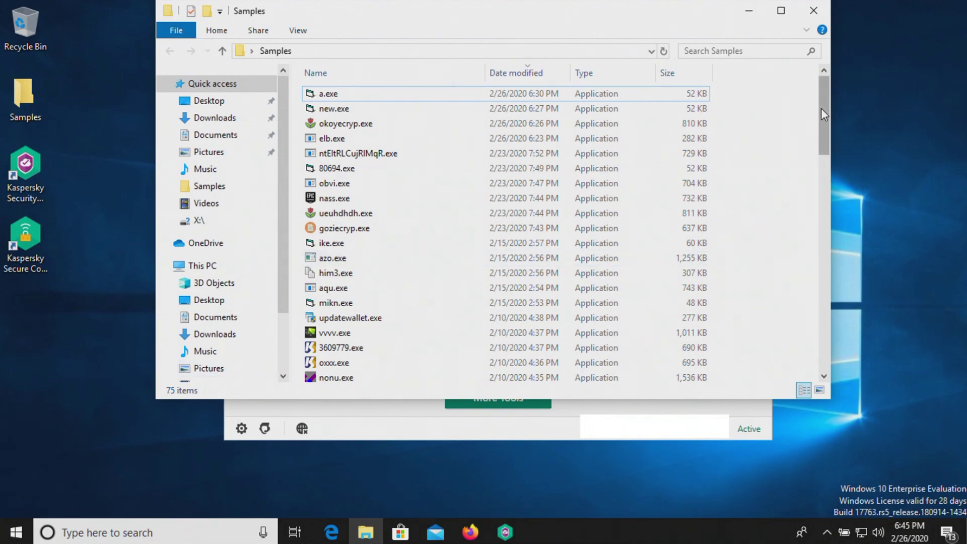
left_click_drag(824, 108, 873, 106)
left_click(749, 10)
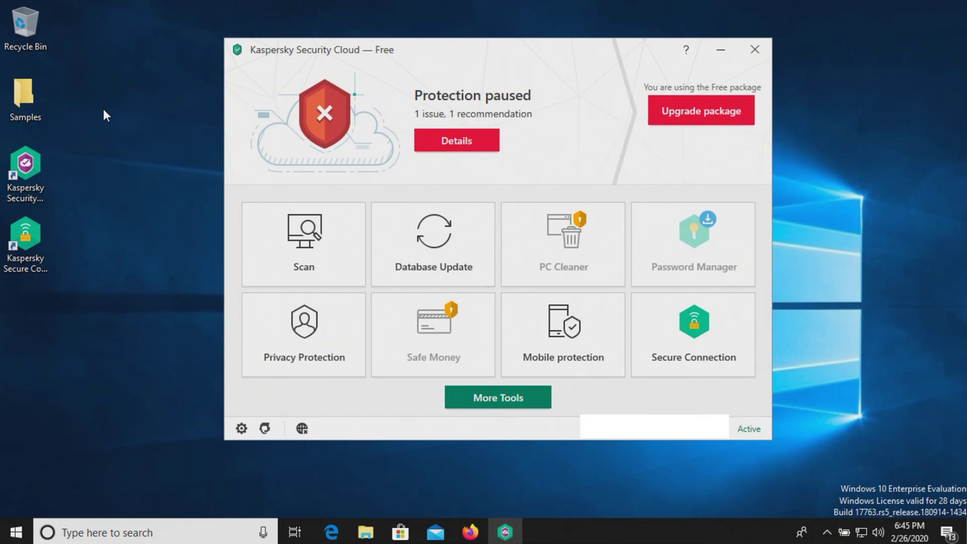
Run a Kaspersky malware database update until the databases are up to date, then go back
left_click(436, 245)
left_click(333, 202)
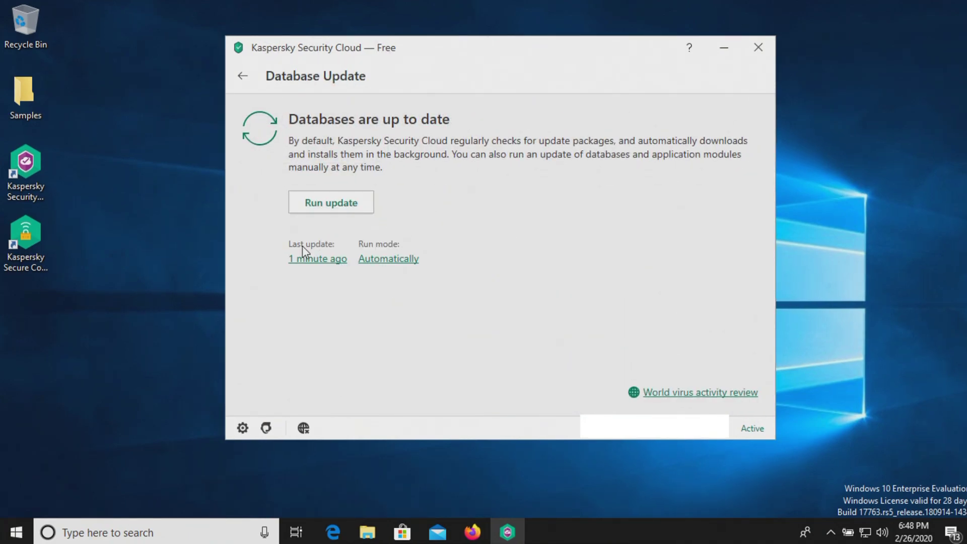
left_click(243, 77)
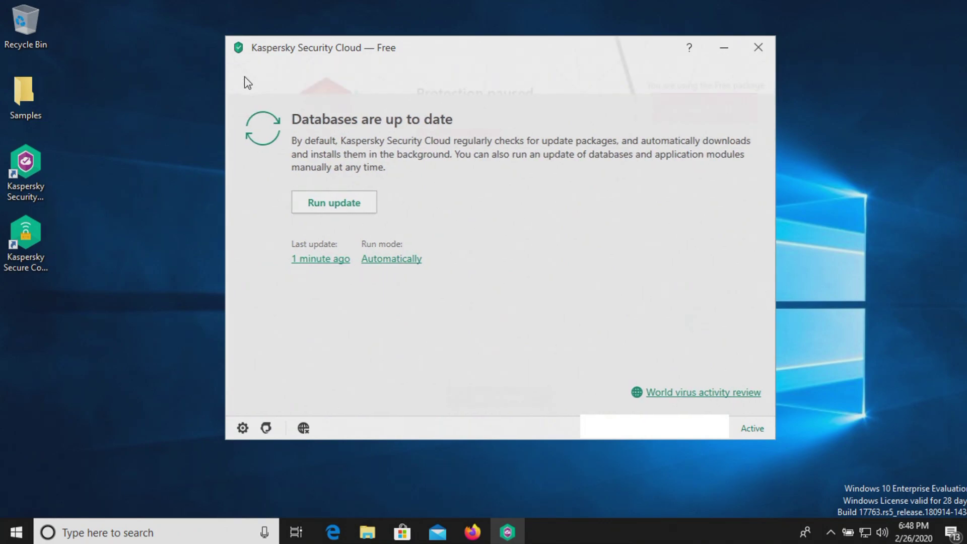
In Settings > Protection, turn on Mail Anti-Virus, System Watcher, Network Attack Blocker and IM Anti-Virus
left_click(243, 428)
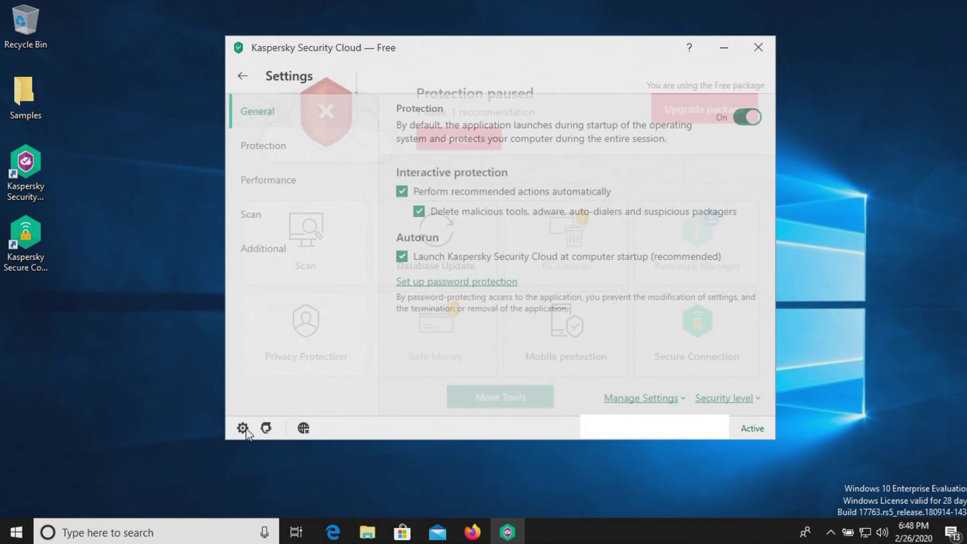
left_click(248, 145)
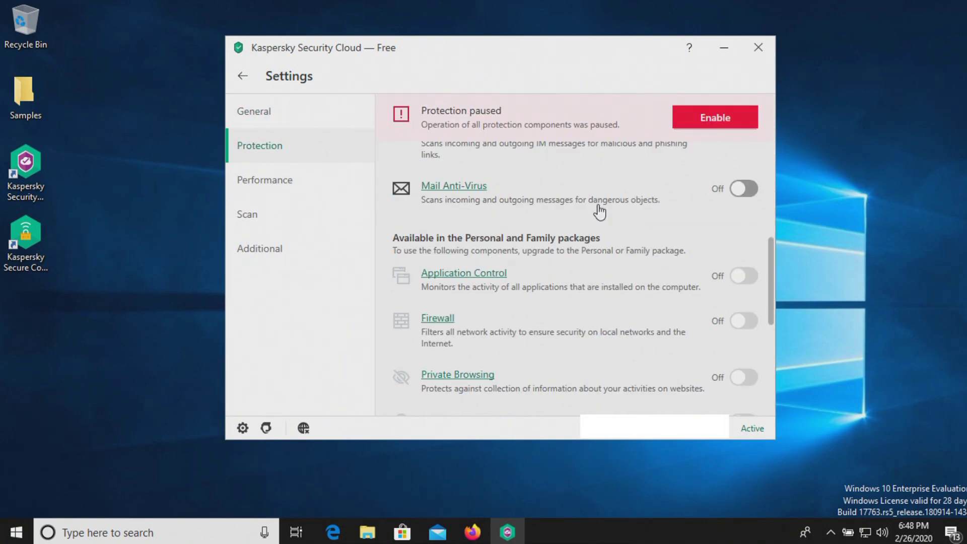
left_click(744, 188)
scroll(738, 222, "up", 5)
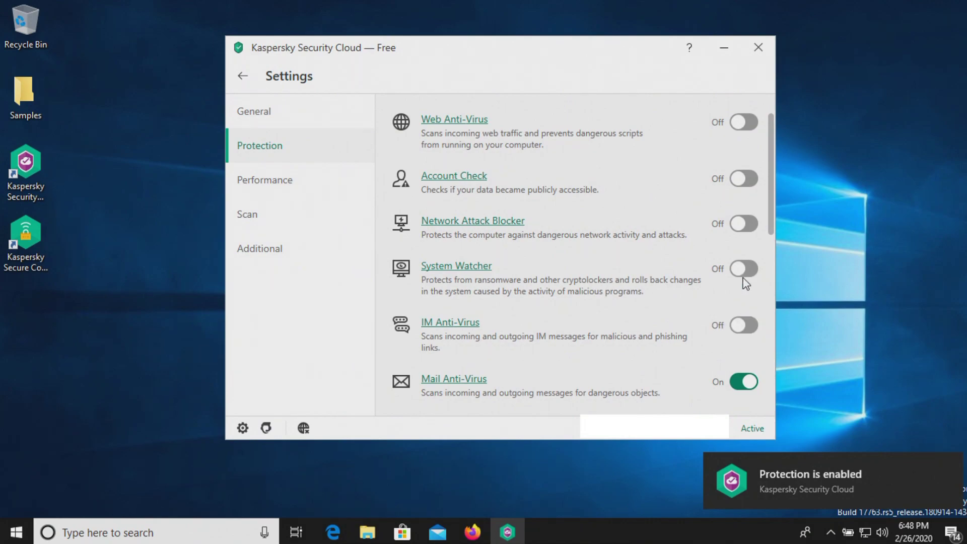
left_click(743, 270)
left_click(744, 224)
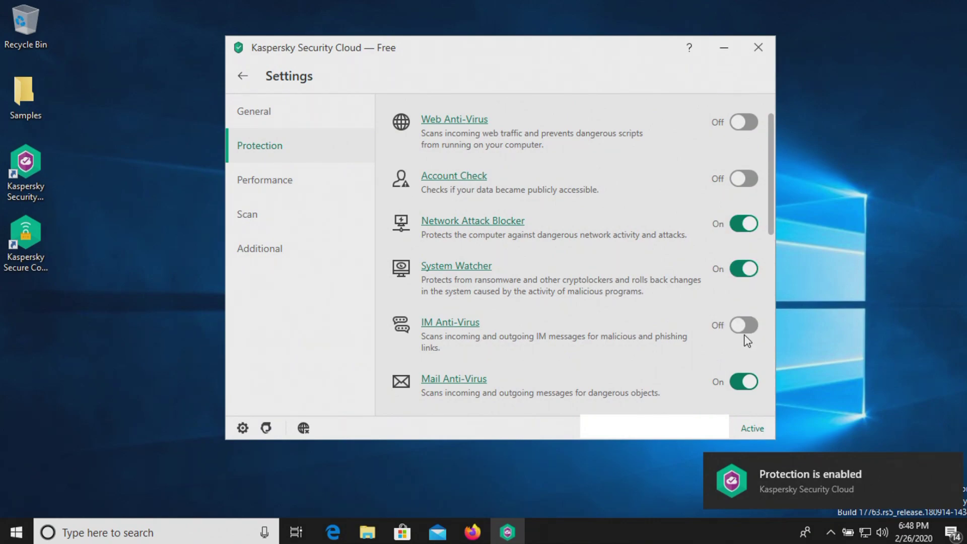
left_click(743, 326)
Turn on Account Check, Web Anti-Virus and File Anti-Virus as well
scroll(682, 283, "up", 1)
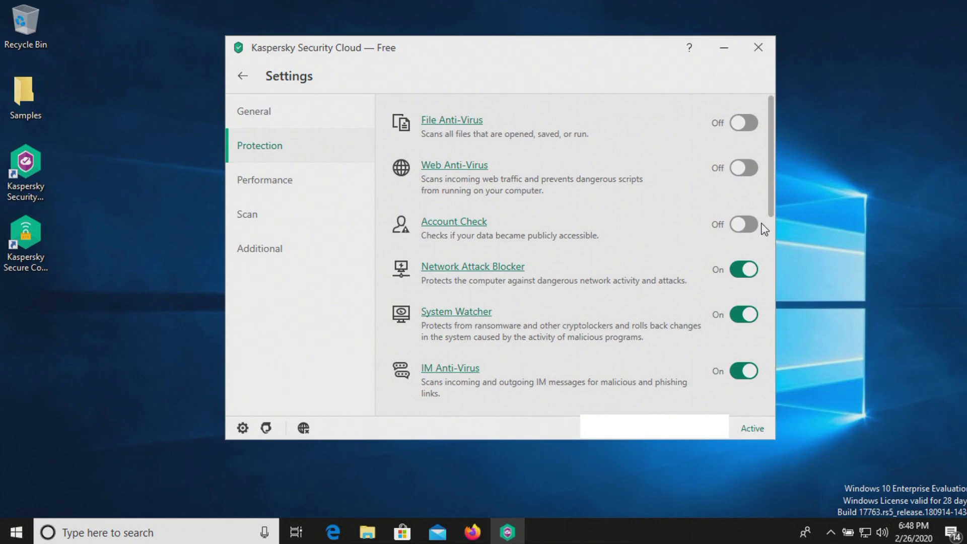
left_click(745, 224)
left_click(744, 168)
left_click(742, 124)
Look at the Web Anti-Virus settings, then return to the main protection overview
left_click(686, 166)
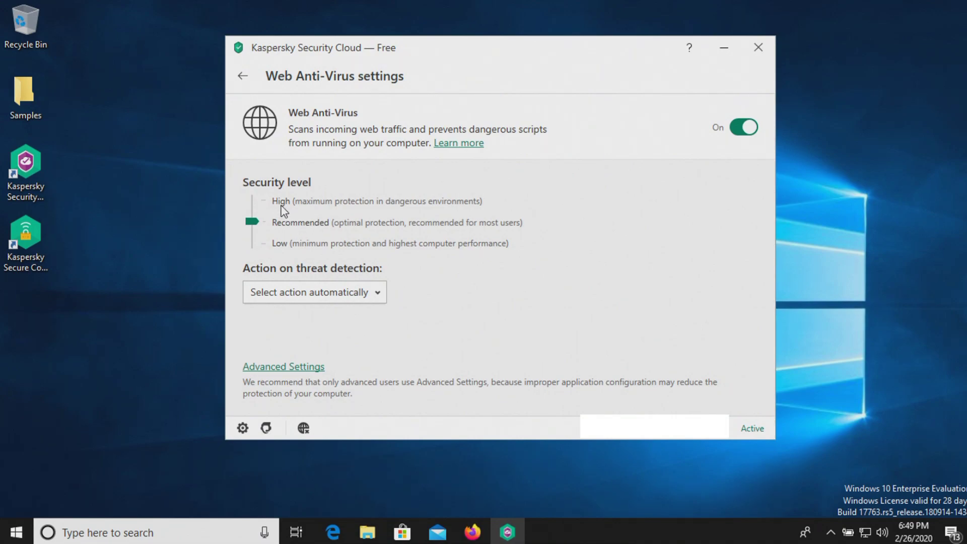
left_click(244, 81)
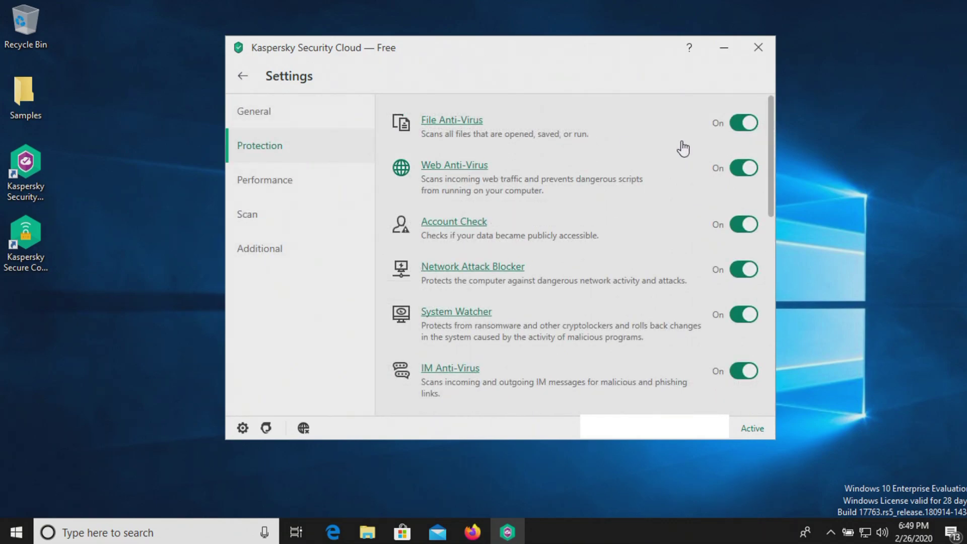
left_click_drag(769, 129, 763, 110)
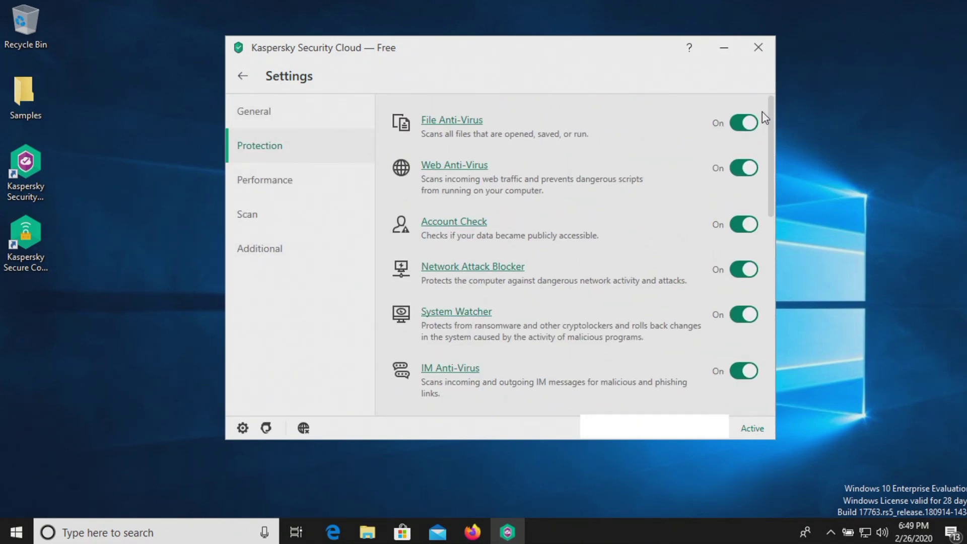
left_click(245, 78)
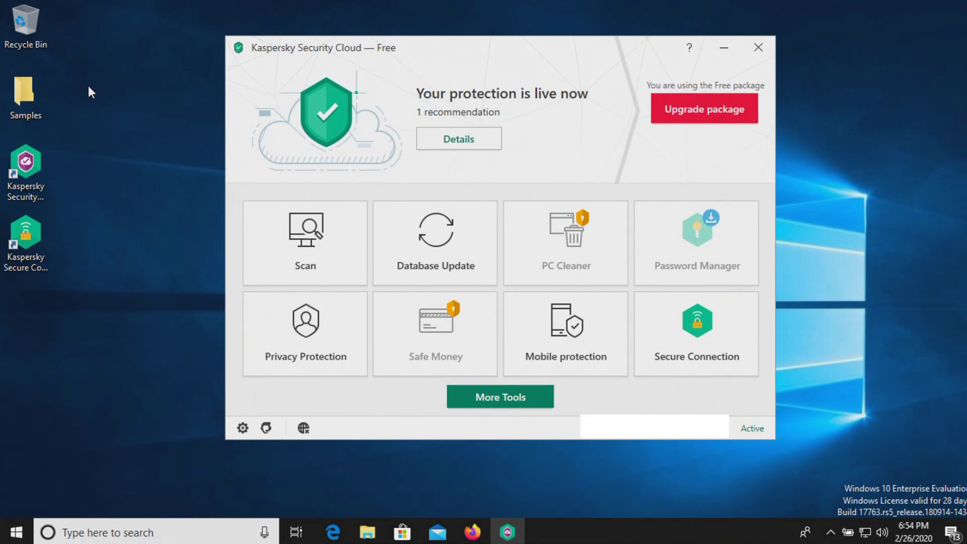
double_click(29, 92)
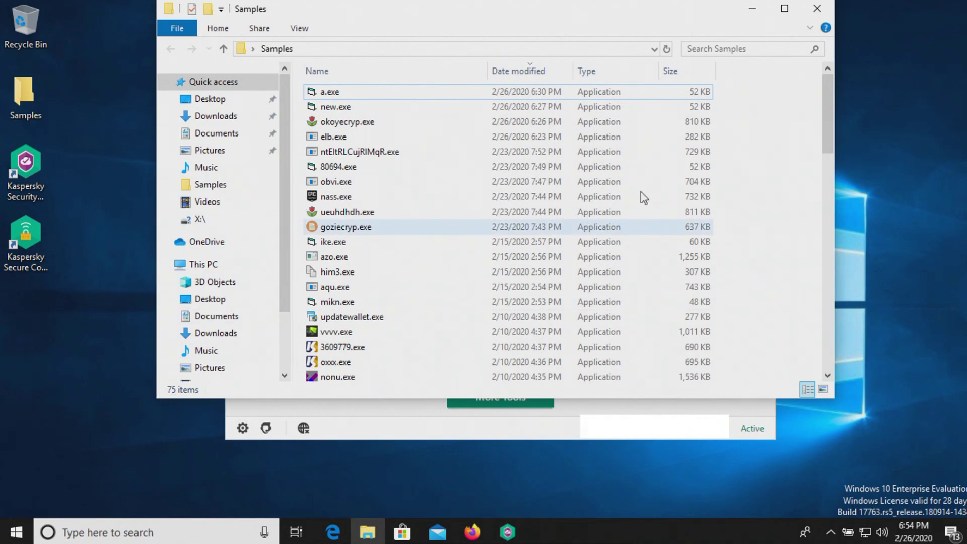
scroll(828, 177, "down", 1)
left_click_drag(829, 171, 828, 81)
Minimize the Samples folder and run a Full Scan from Kaspersky's Scan options
left_click(752, 11)
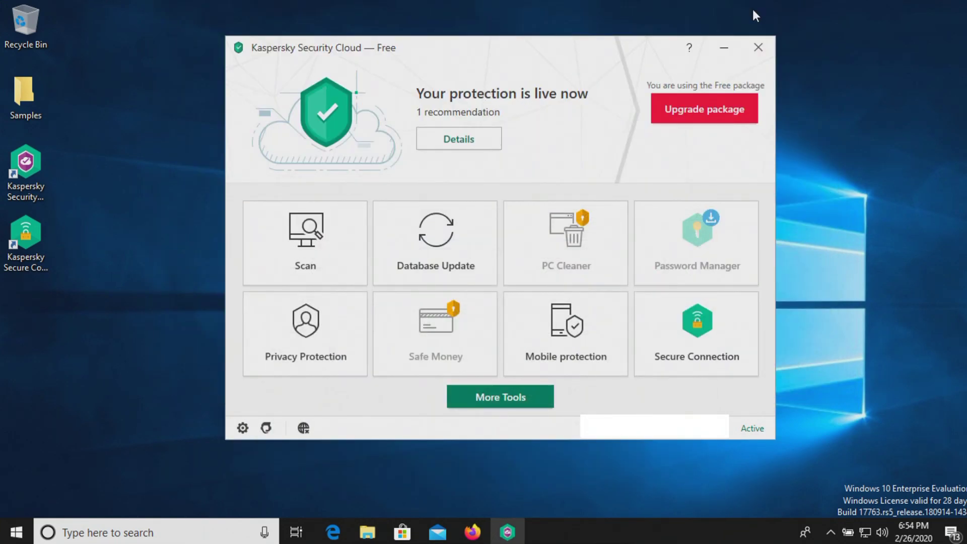
left_click(327, 246)
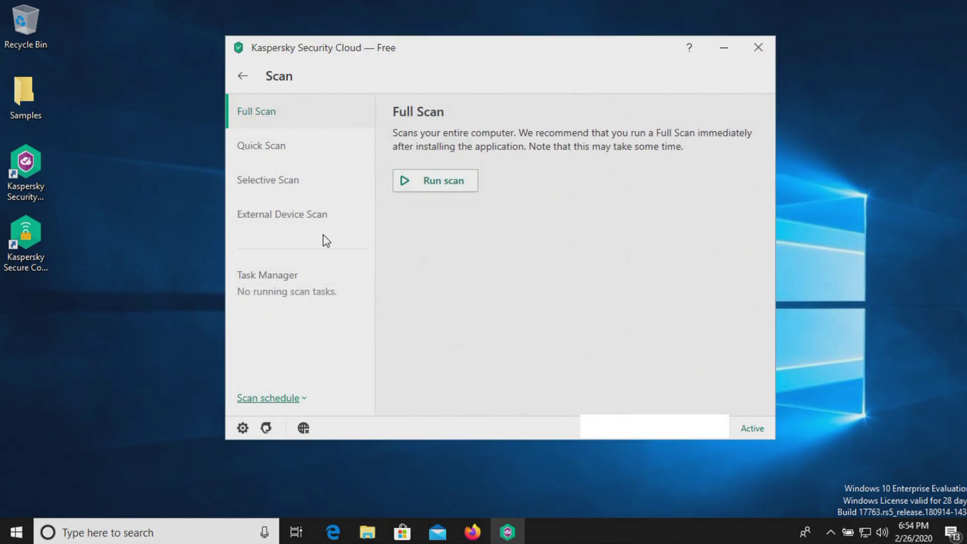
left_click(427, 182)
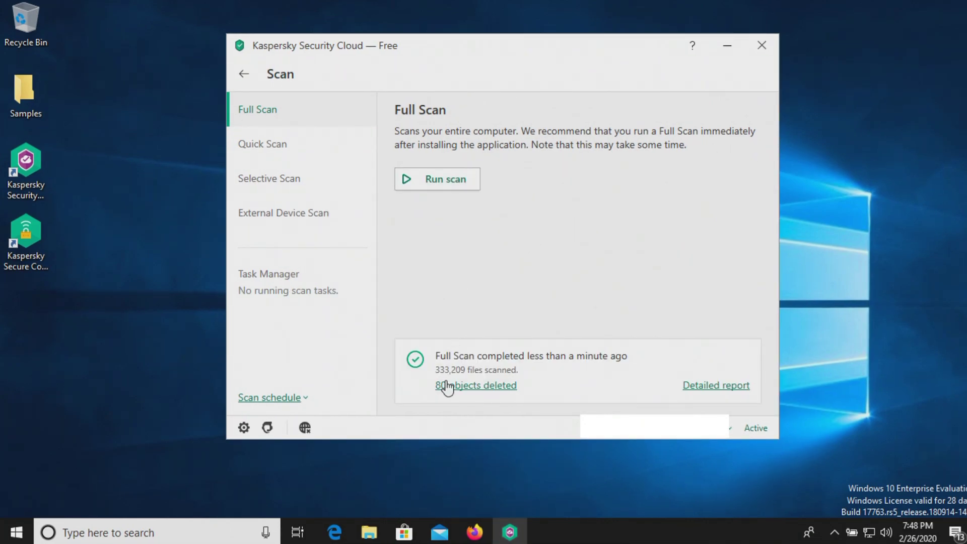
View the deleted objects in Quarantine and confirm deleting all 90 quarantined files
left_click(471, 385)
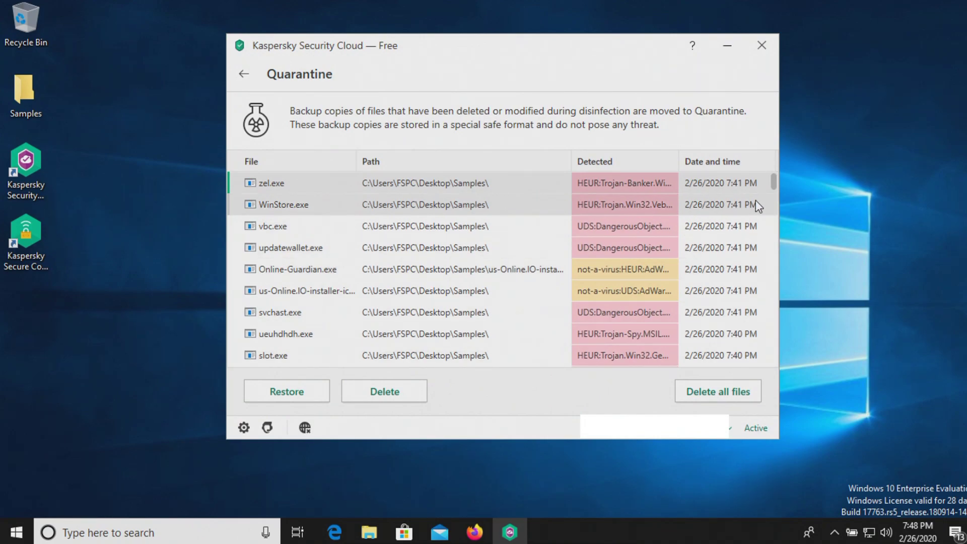
left_click_drag(775, 184, 760, 168)
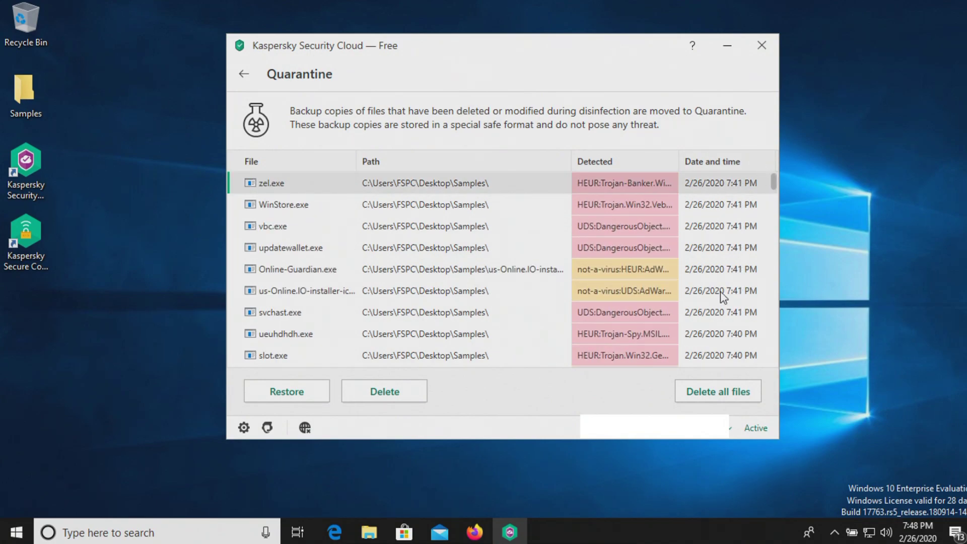
left_click(710, 393)
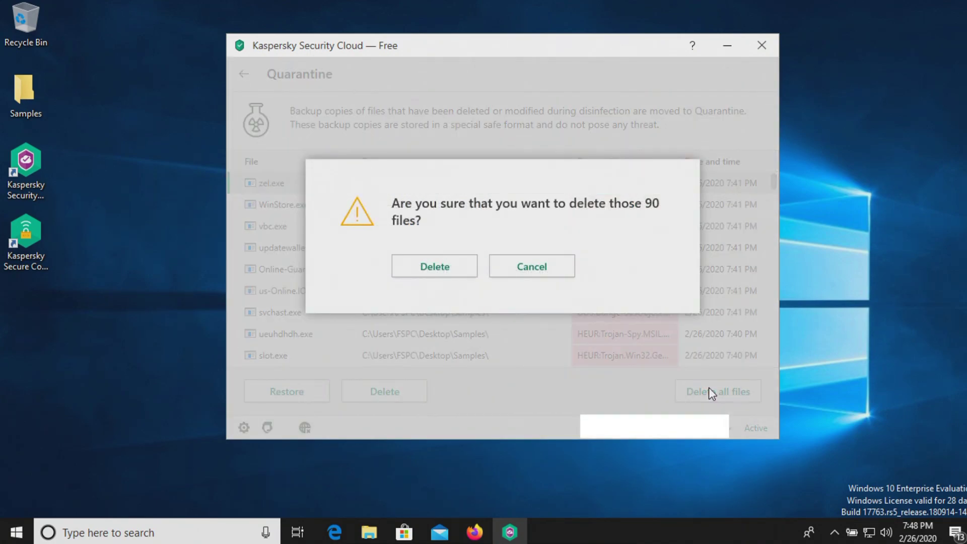
left_click(421, 275)
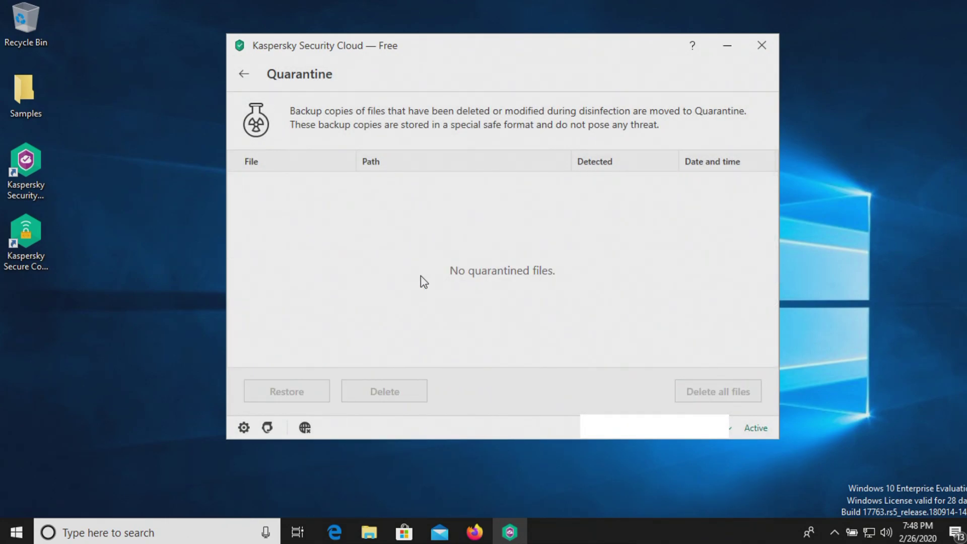
Confirm imr1634f.exe is still in Samples, then run Scan for viruses on the Samples folder
double_click(22, 92)
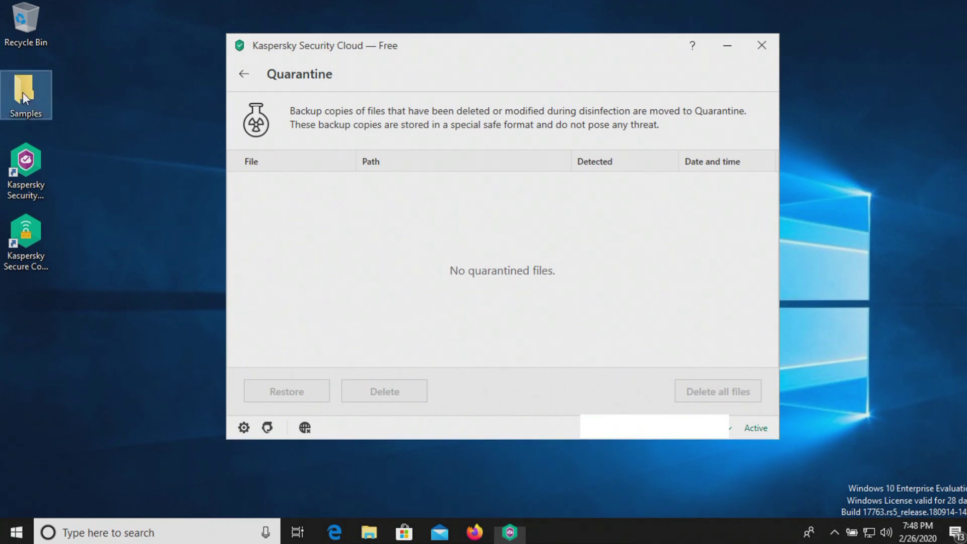
left_click(325, 93)
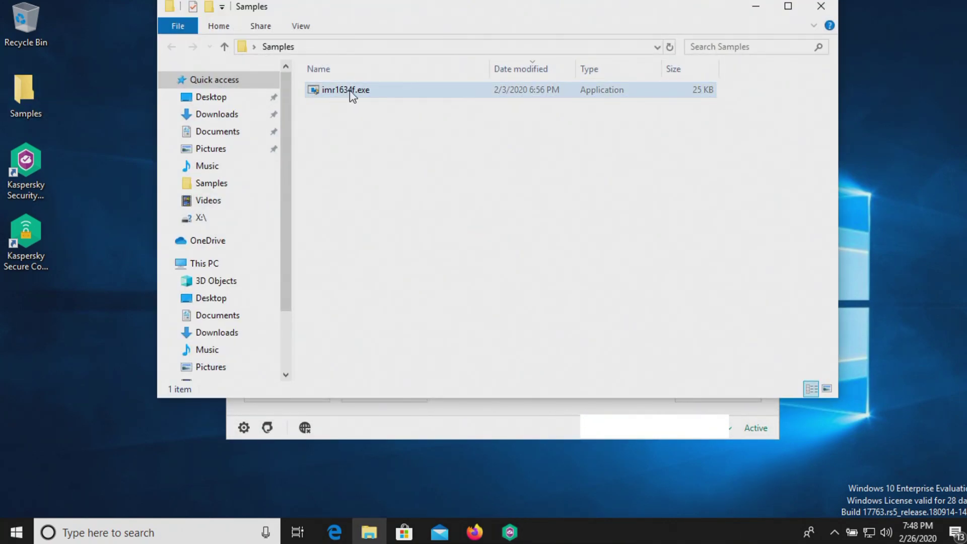
left_click(819, 7)
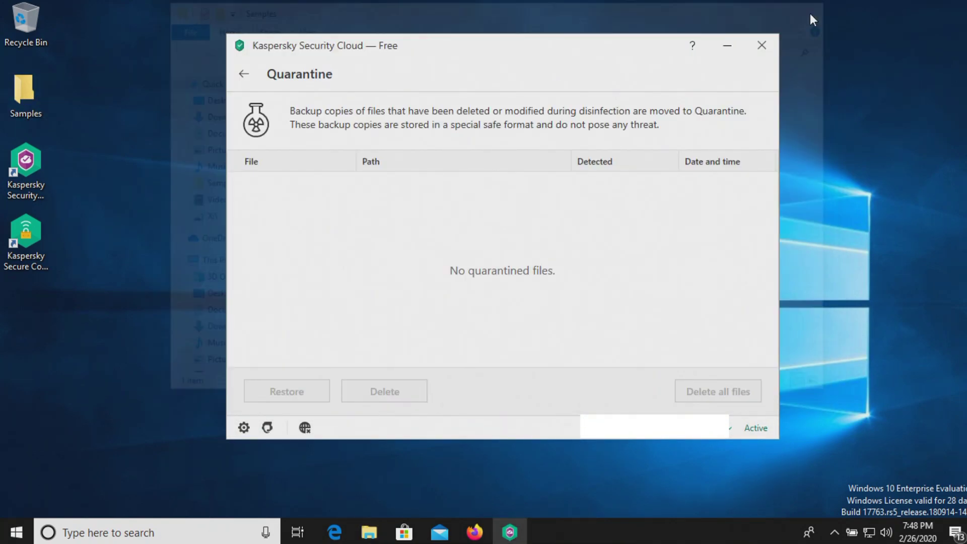
right_click(36, 77)
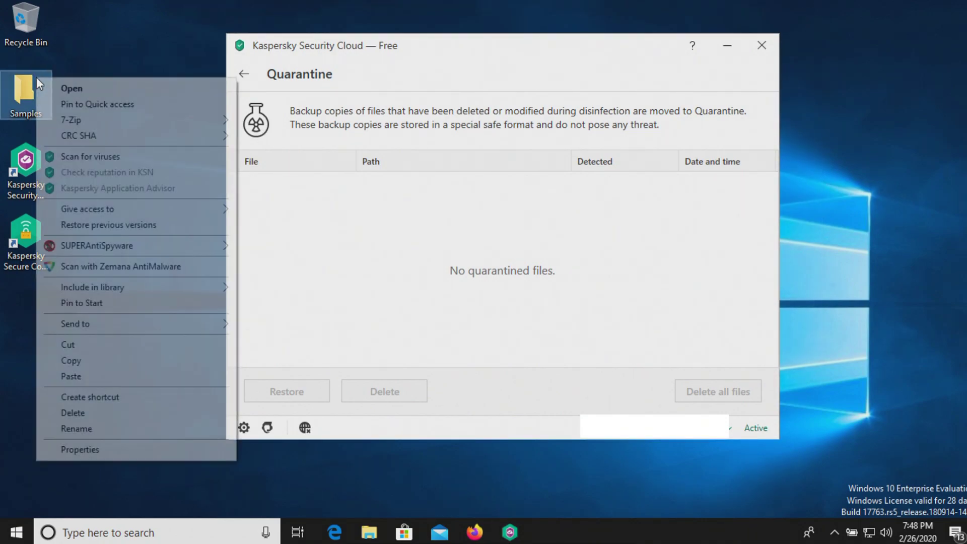
left_click(69, 156)
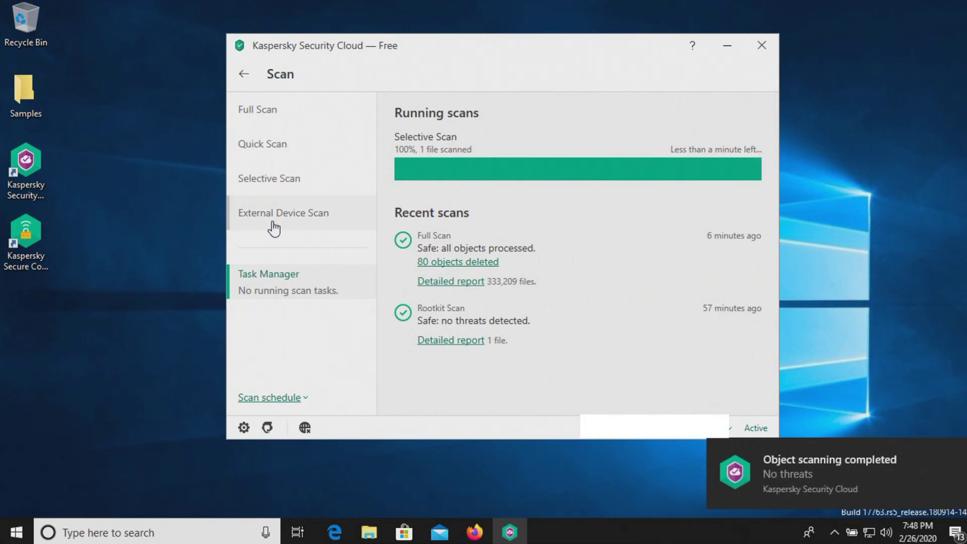
Launch imr1634f.exe from Samples, approve the User Account Control prompt, and minimize Explorer
double_click(20, 82)
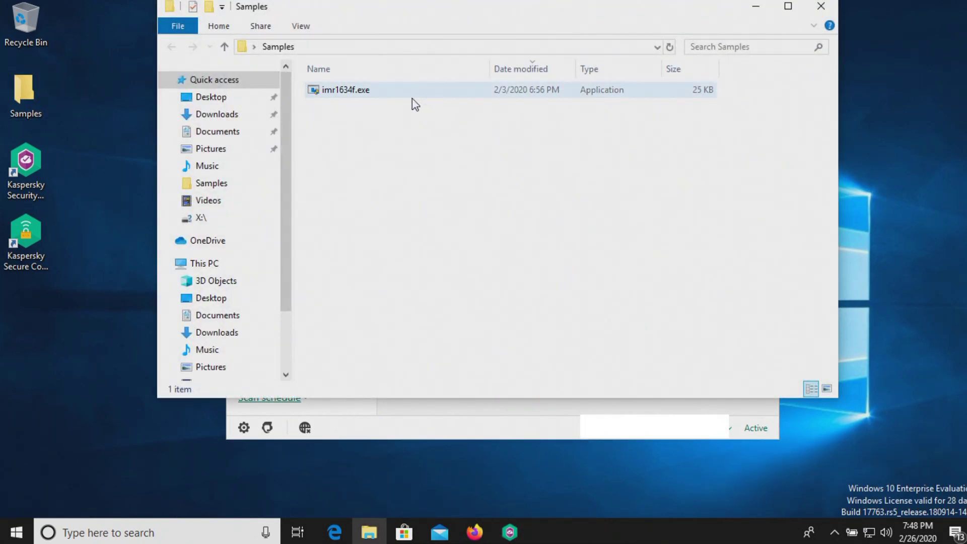
double_click(352, 93)
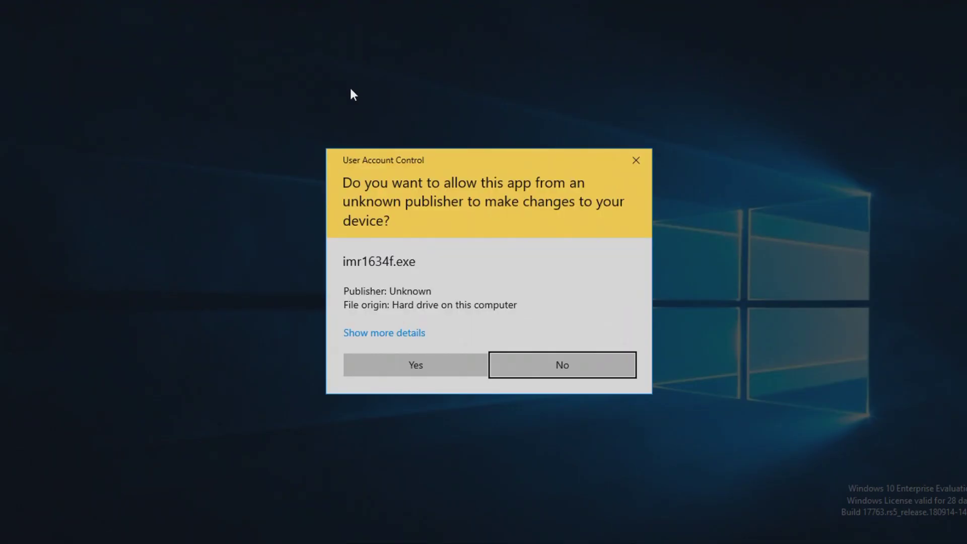
left_click(423, 364)
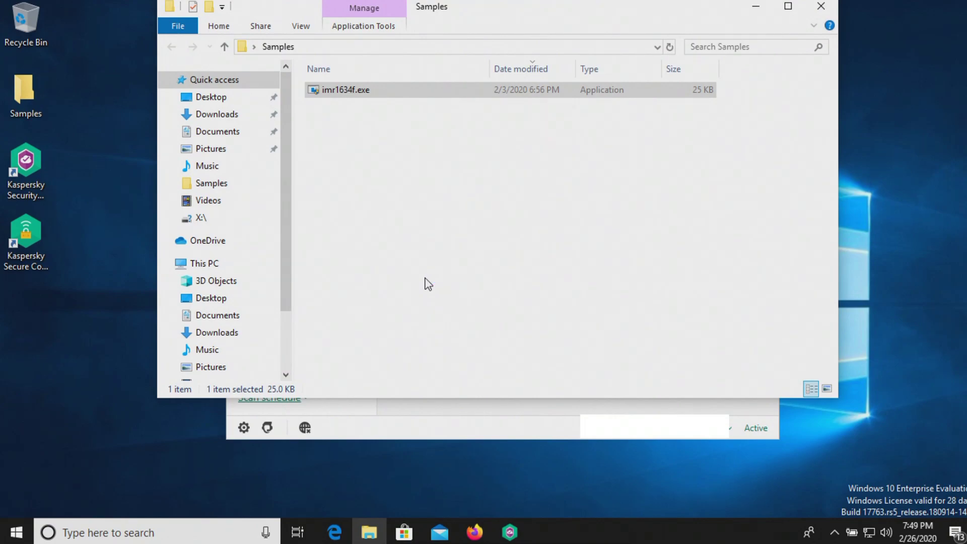
left_click(756, 7)
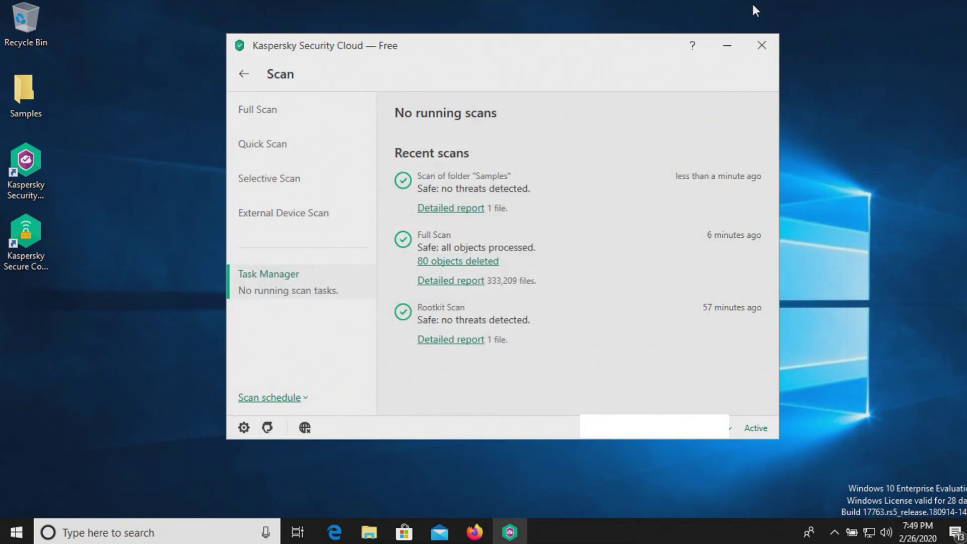
Go back from the Scan page through Quarantine to the Kaspersky home page
left_click(245, 77)
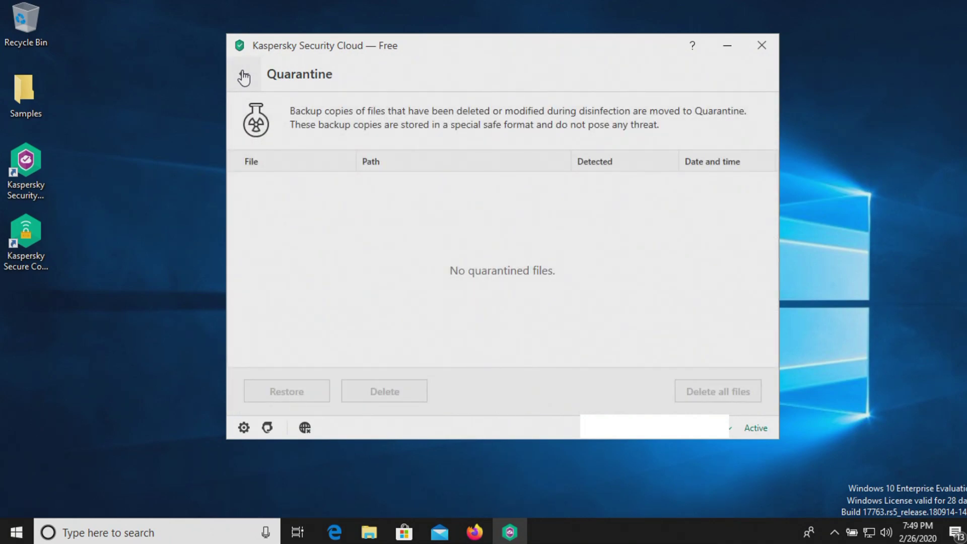
left_click(244, 77)
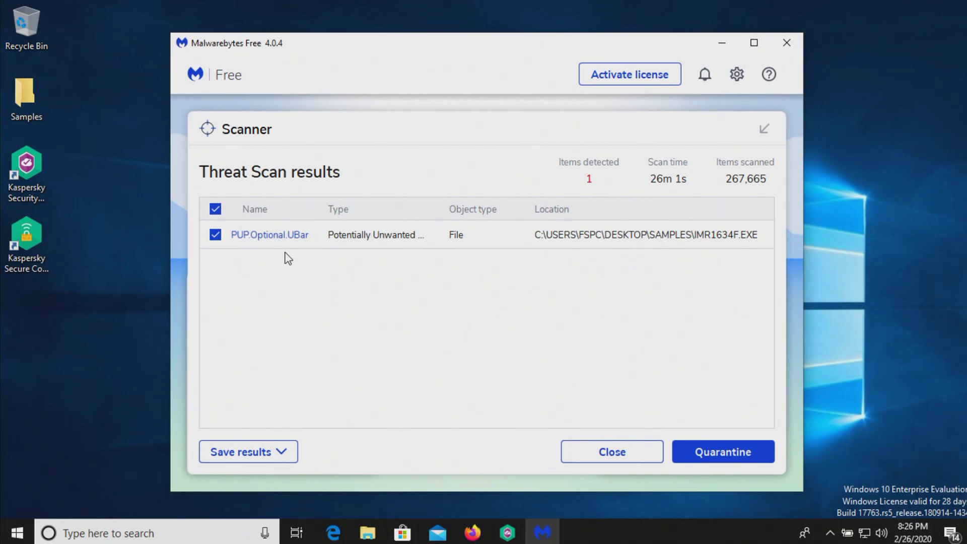
Quarantine PUP.Optional.UBar in Malwarebytes, then close Emsisoft's no-suspicious-files message
left_click(711, 448)
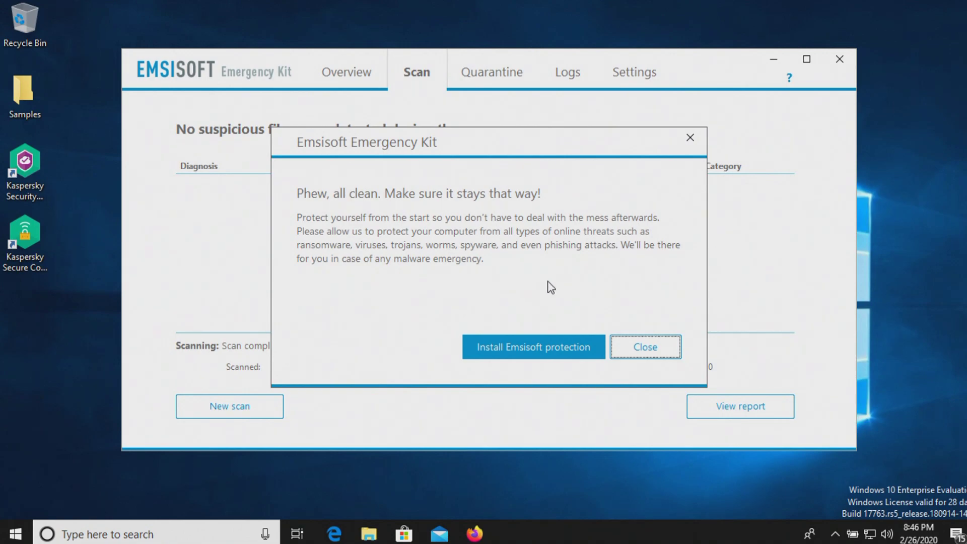
left_click(638, 346)
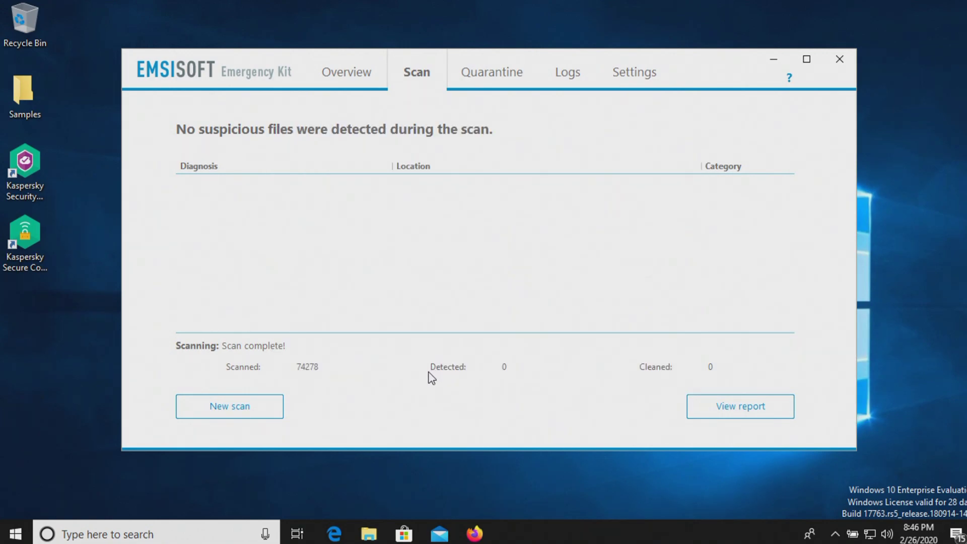